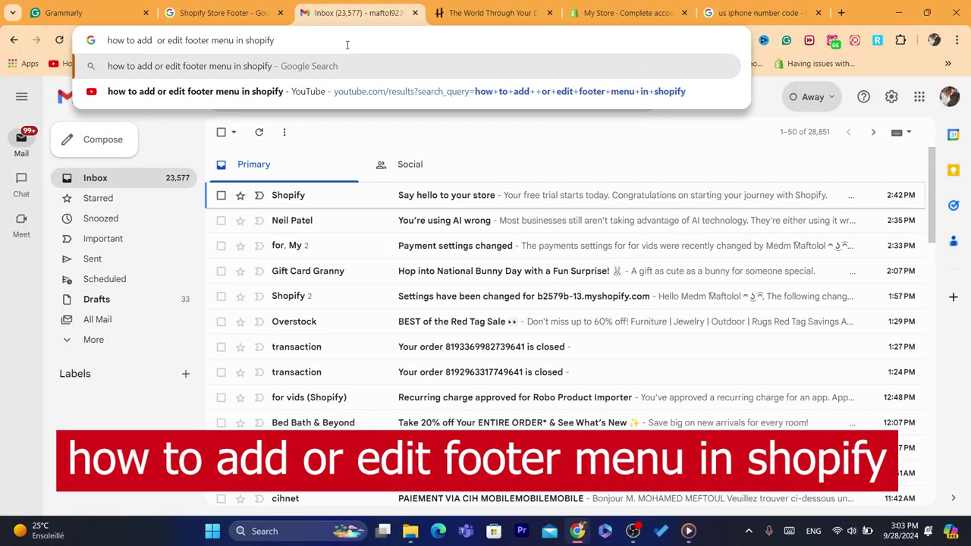
Step: Go to shopify.com to open the store's admin, and check the footer on the live storefront
{"action": "key", "text": "ctrl+a"}
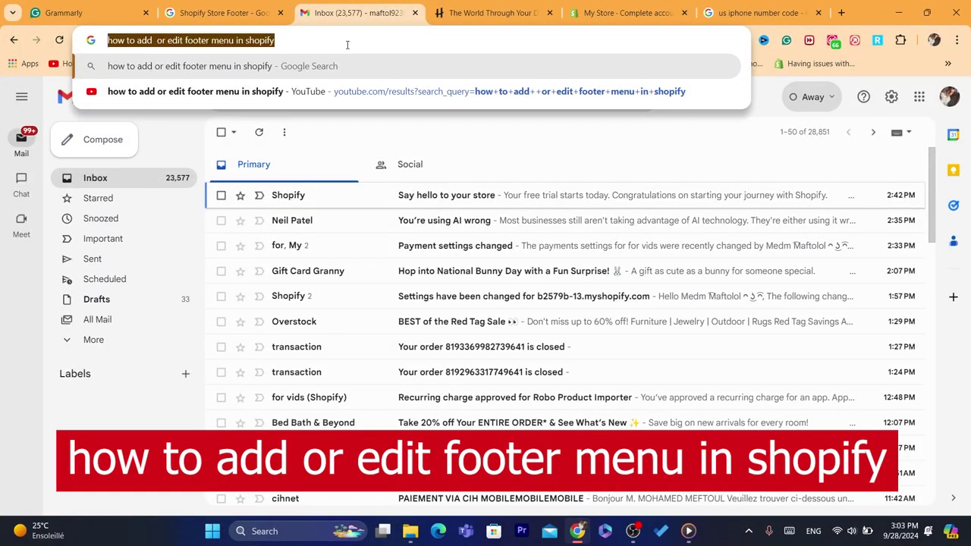
{"action": "type", "text": "sh"}
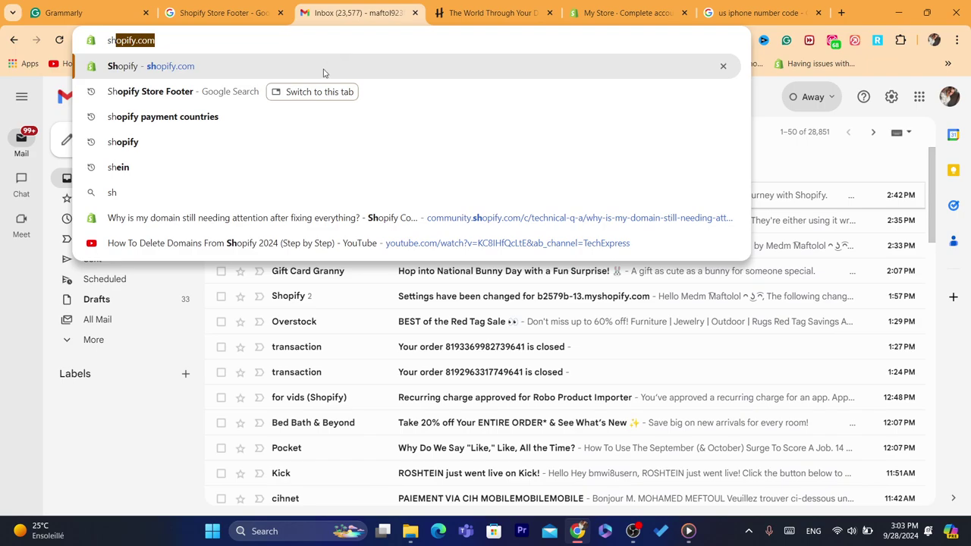
{"action": "key", "text": "Return"}
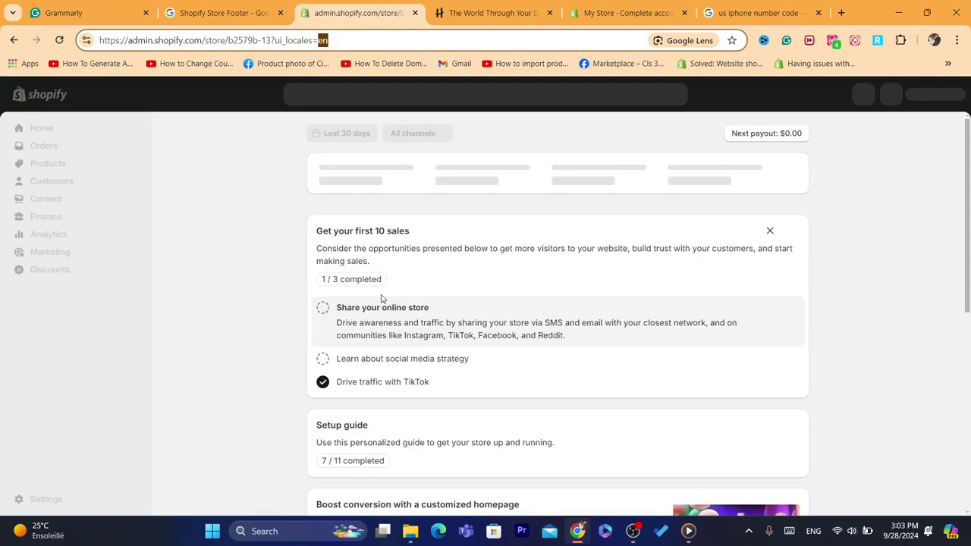
{"action": "left_click", "coordinate": [130, 319]}
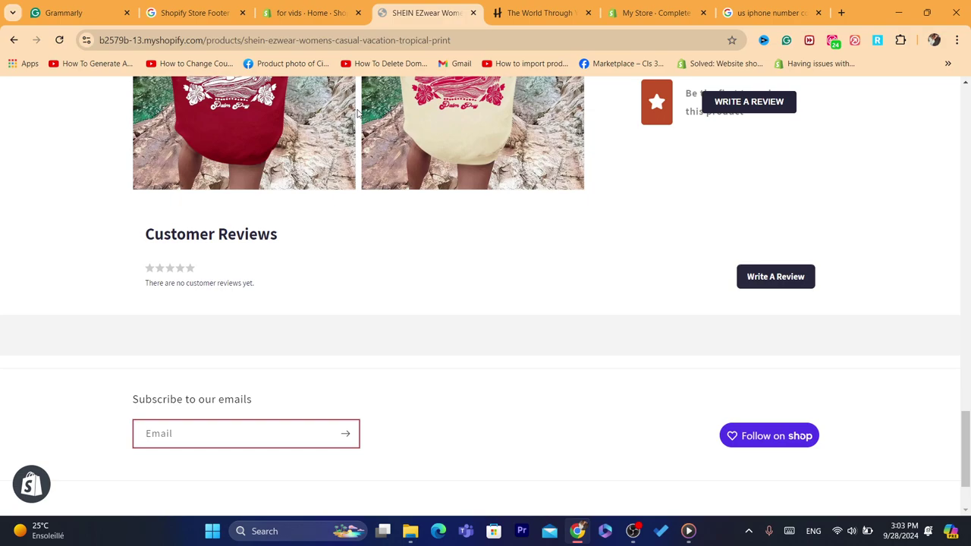
{"action": "left_click", "coordinate": [323, 12]}
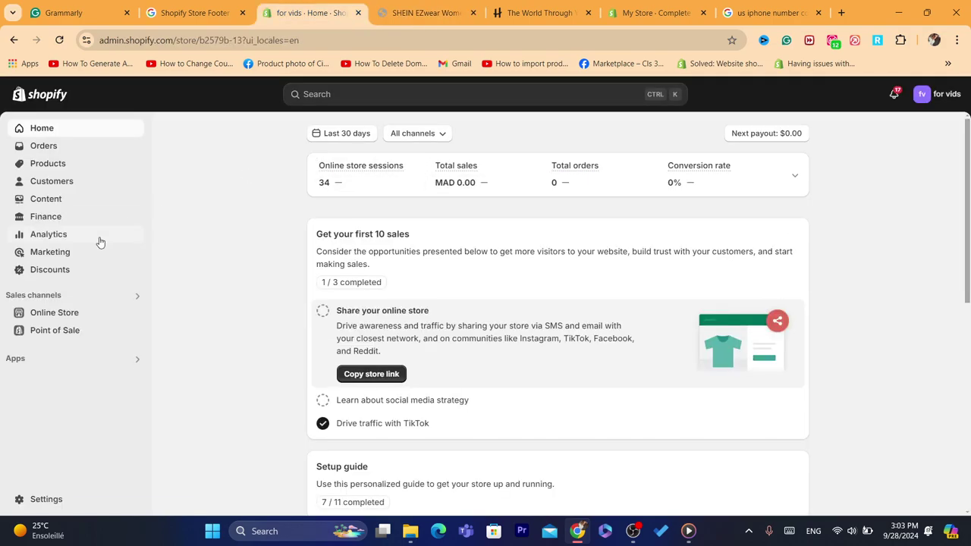
Step: Open the online store's Dawn theme for customization and reload the editor
{"action": "left_click", "coordinate": [28, 314]}
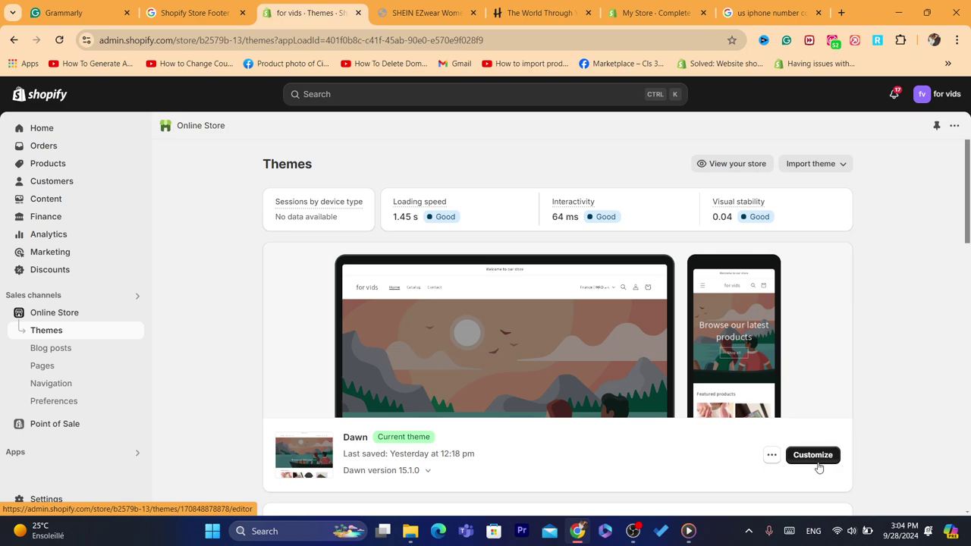
{"action": "left_click", "coordinate": [816, 457]}
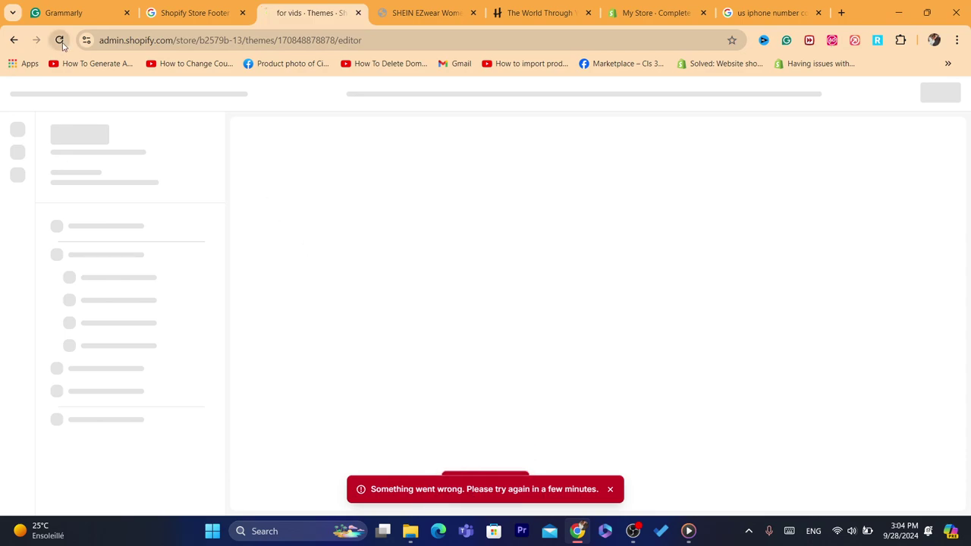
{"action": "left_click", "coordinate": [61, 42]}
{"action": "left_click", "coordinate": [419, 34]}
{"action": "left_click", "coordinate": [418, 35]}
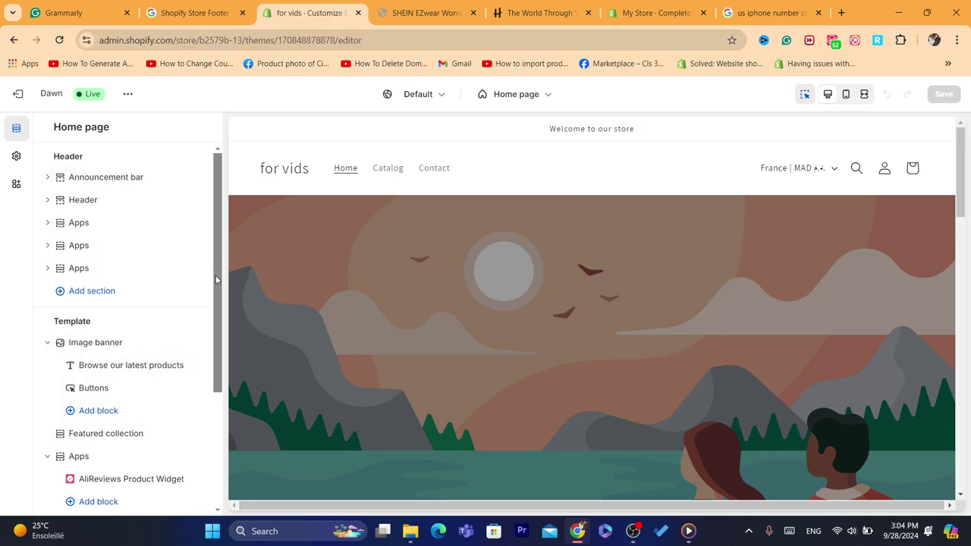
Step: Add a Custom Liquid section to the home page's Footer group
{"action": "left_click_drag", "start_coordinate": [218, 280], "coordinate": [225, 432]}
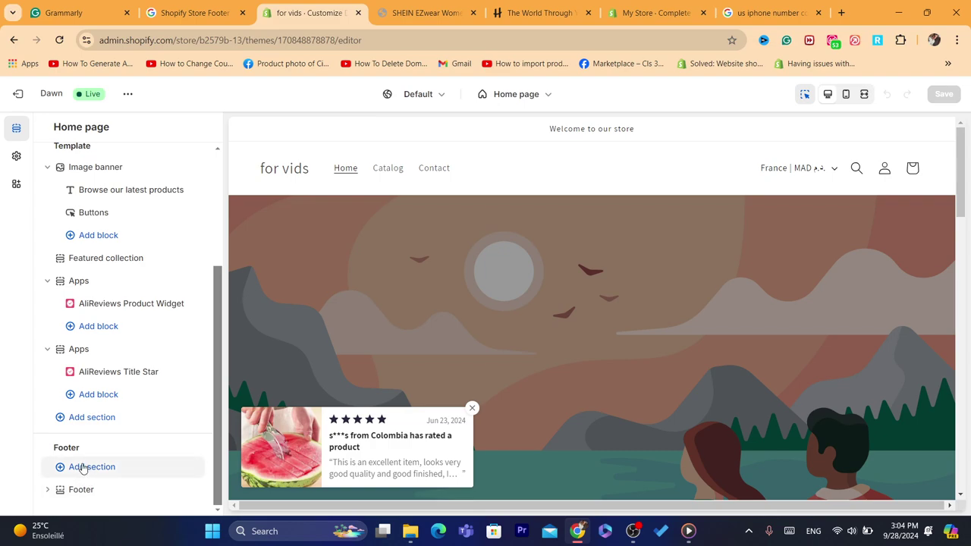
{"action": "left_click", "coordinate": [84, 468]}
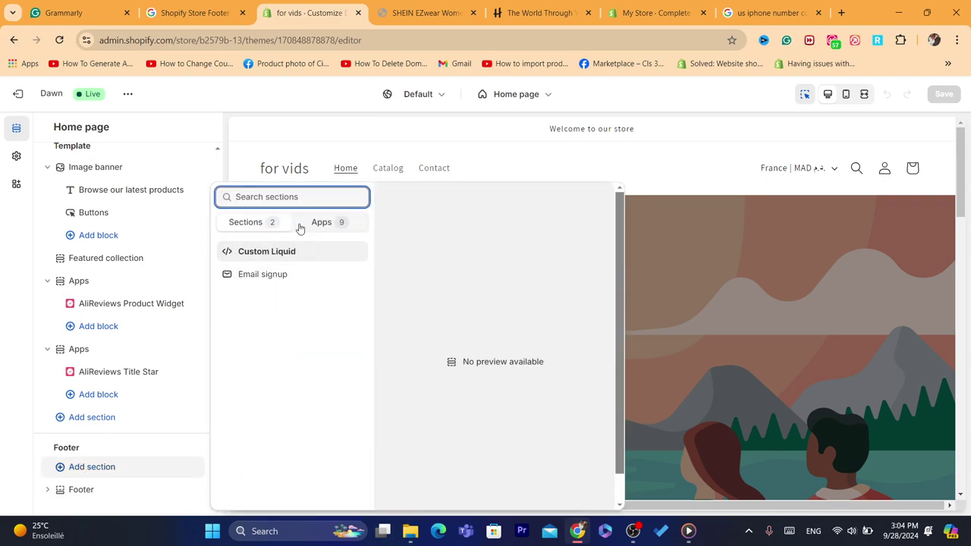
{"action": "left_click", "coordinate": [267, 251]}
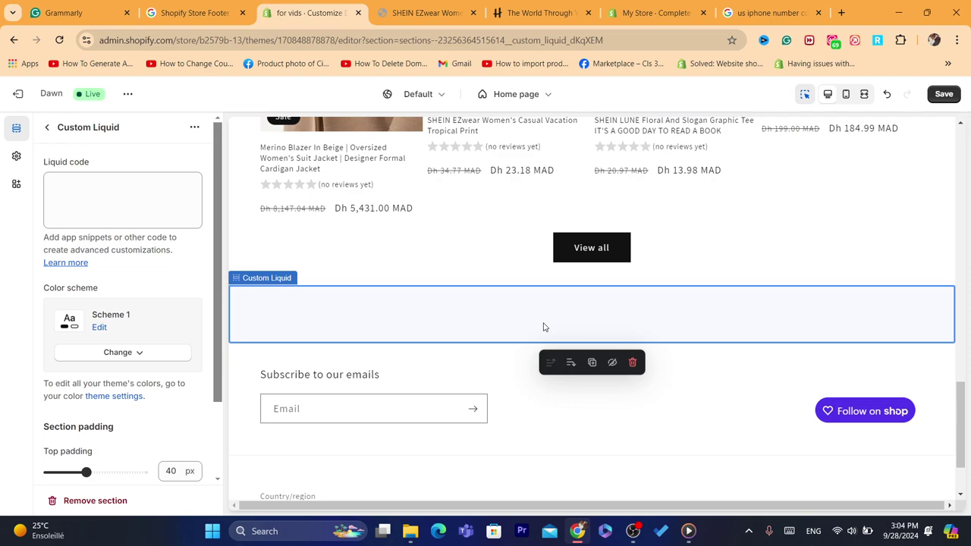
{"action": "left_click", "coordinate": [167, 215]}
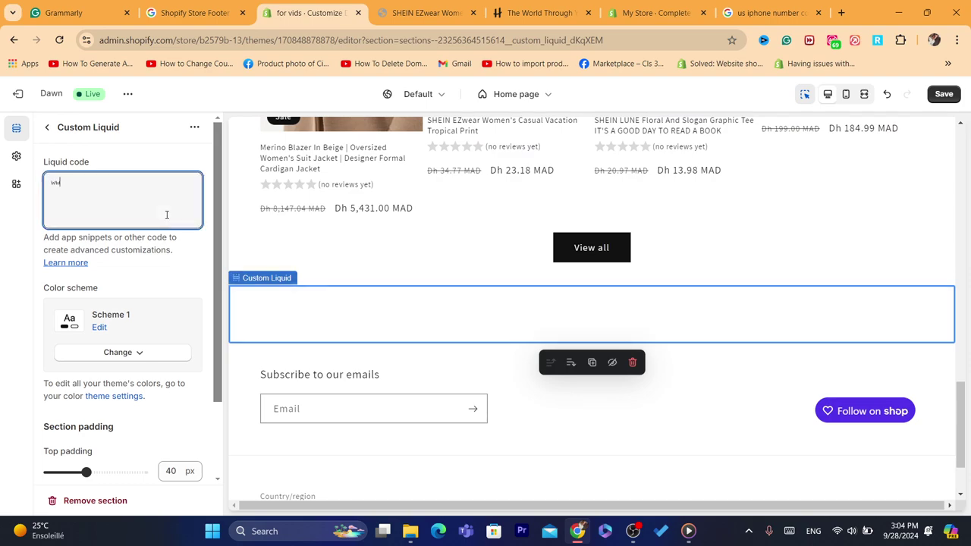
{"action": "key", "text": "BackSpace"}
{"action": "key", "text": "BackSpace"}
{"action": "key", "text": "BackSpace"}
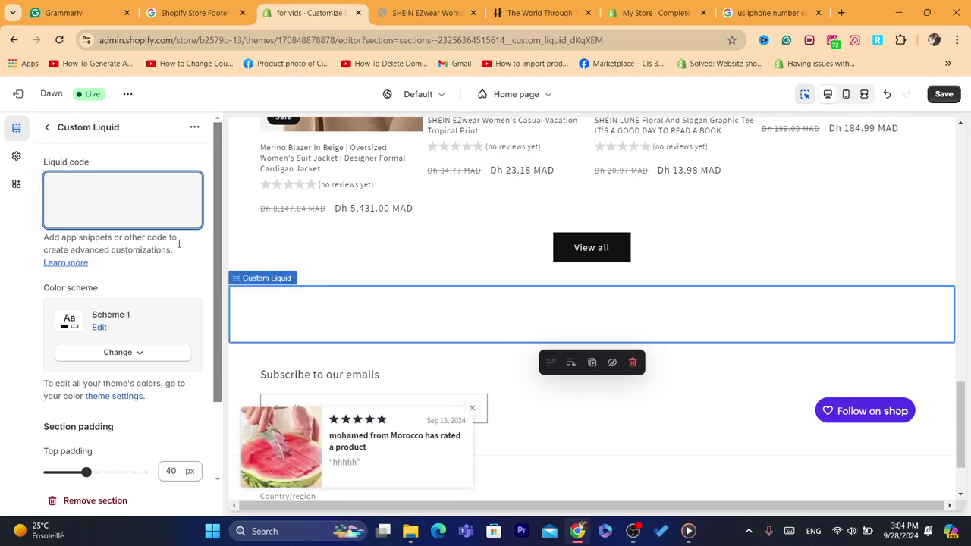
Step: Review the Custom Liquid section's color scheme, padding and Custom CSS settings, and return to the home page's section list
{"action": "triple_click", "coordinate": [210, 267]}
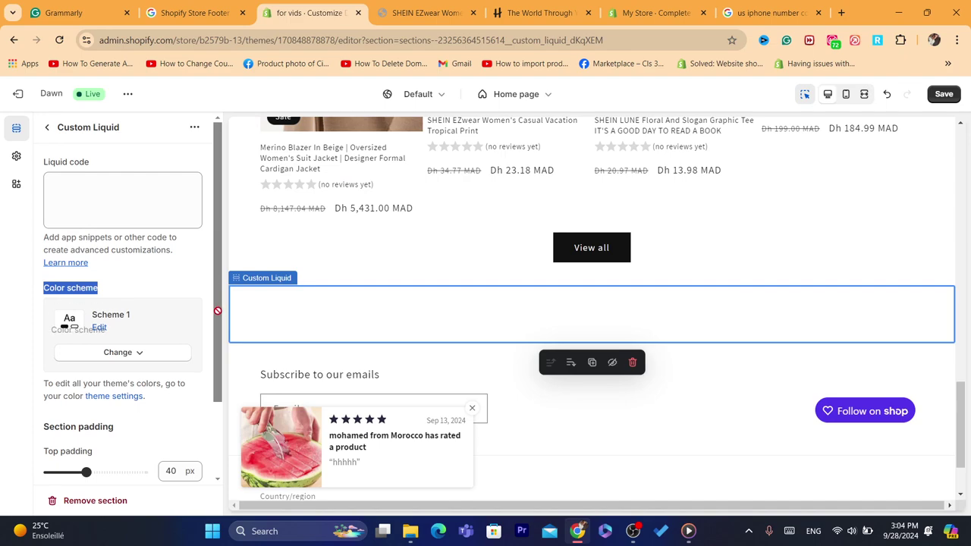
{"action": "scroll", "coordinate": [224, 362], "scroll_direction": "down", "scroll_amount": 1}
{"action": "scroll", "coordinate": [224, 362], "scroll_direction": "down", "scroll_amount": 2}
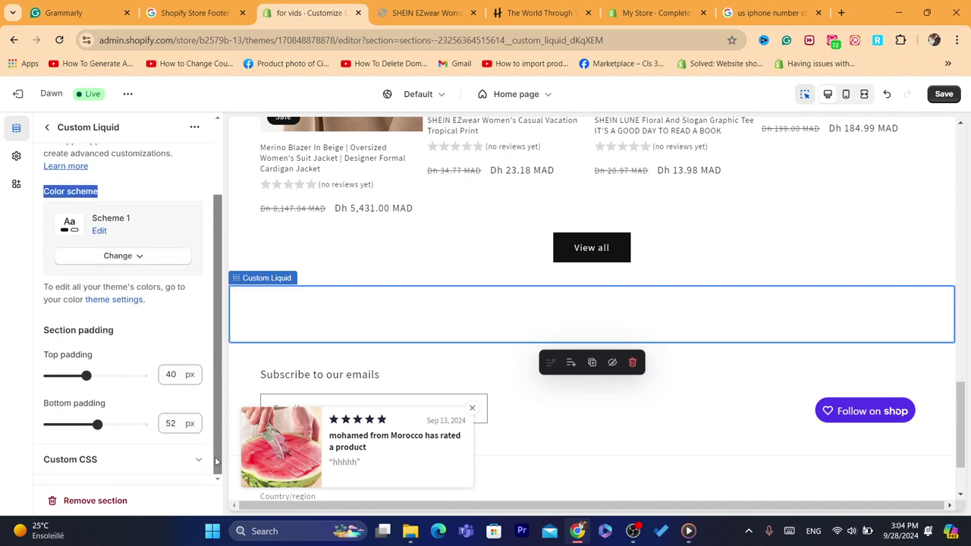
{"action": "left_click", "coordinate": [110, 460]}
{"action": "scroll", "coordinate": [216, 299], "scroll_direction": "down", "scroll_amount": 4}
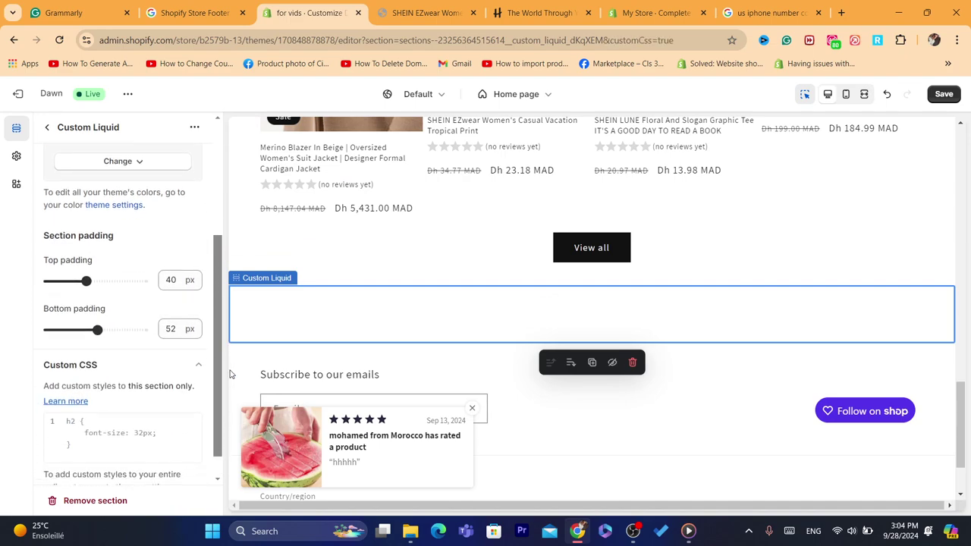
{"action": "left_click", "coordinate": [154, 405]}
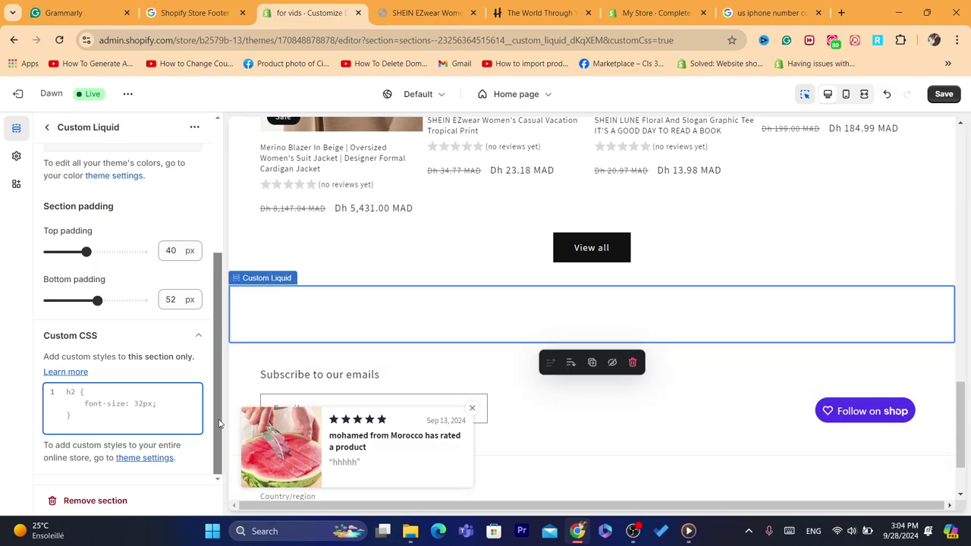
{"action": "scroll", "coordinate": [48, 154], "scroll_direction": "up", "scroll_amount": 7}
{"action": "left_click", "coordinate": [46, 127]}
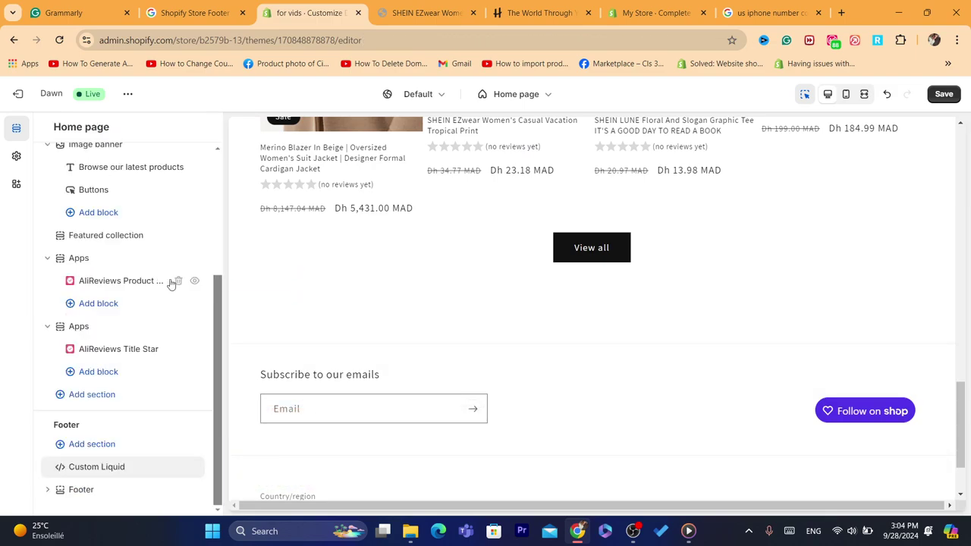
Step: Open the Footer section's settings and view its available color schemes
{"action": "left_click", "coordinate": [81, 490]}
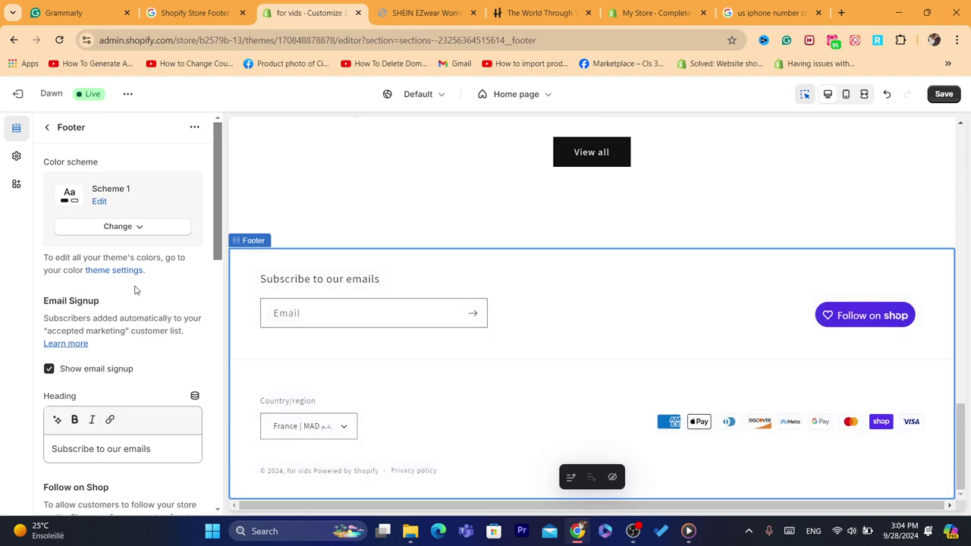
{"action": "left_click", "coordinate": [180, 232]}
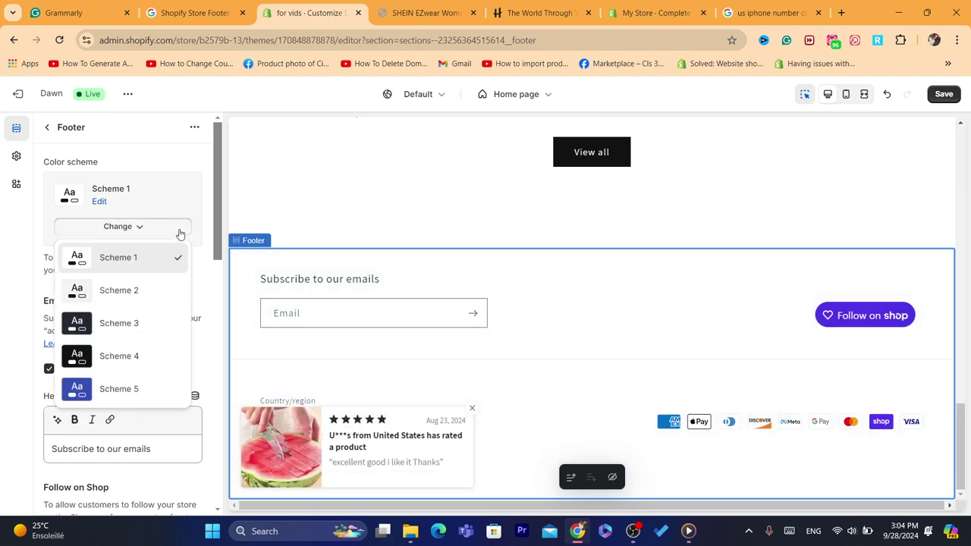
{"action": "left_click", "coordinate": [172, 228]}
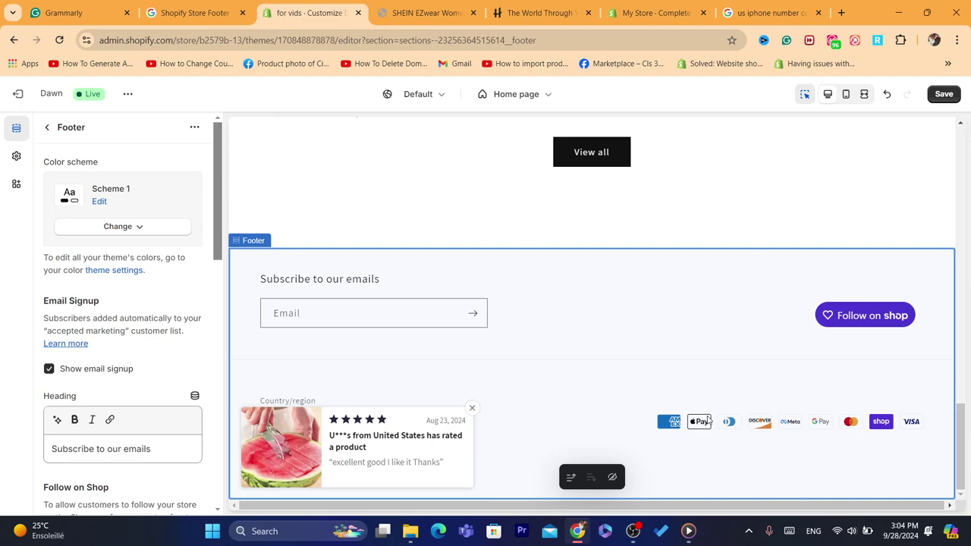
Step: Disable Follow on Shop and the country/region selector in the footer
{"action": "left_click_drag", "start_coordinate": [218, 225], "coordinate": [229, 341]}
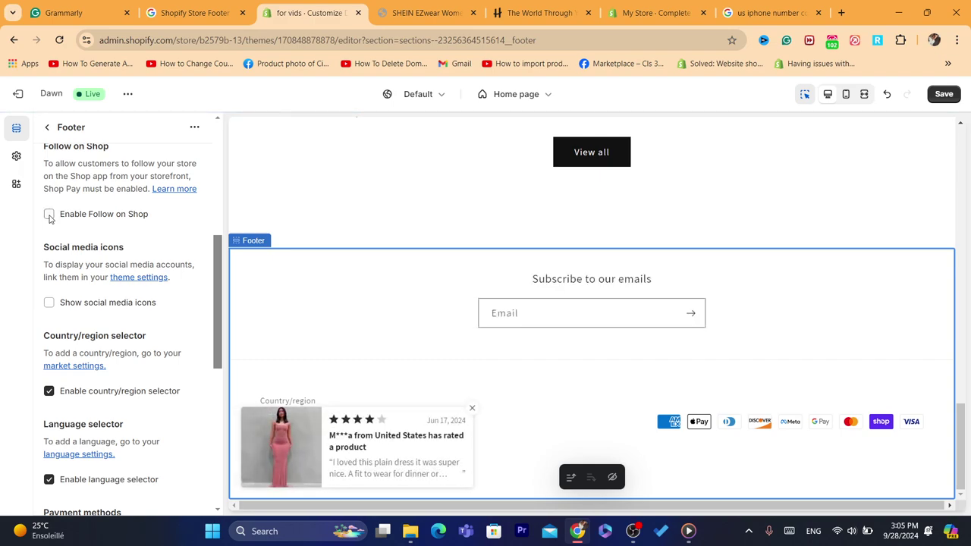
{"action": "left_click", "coordinate": [636, 531]}
{"action": "left_click", "coordinate": [636, 531]}
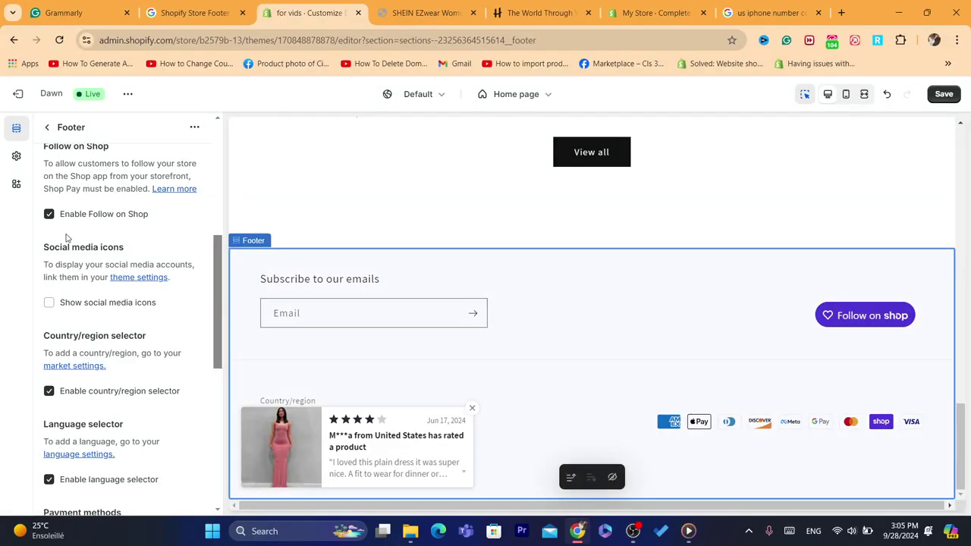
{"action": "left_click", "coordinate": [48, 216]}
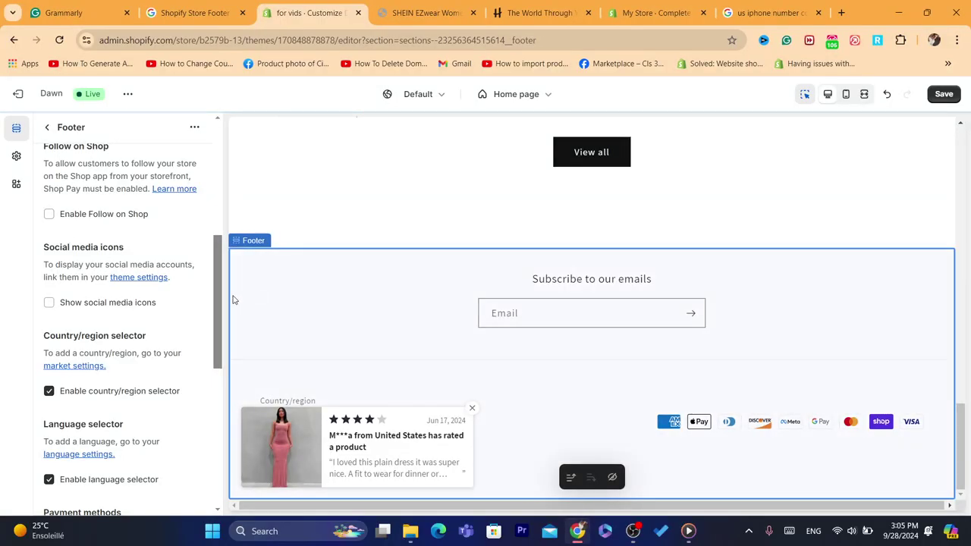
{"action": "left_click_drag", "start_coordinate": [217, 310], "coordinate": [236, 377]}
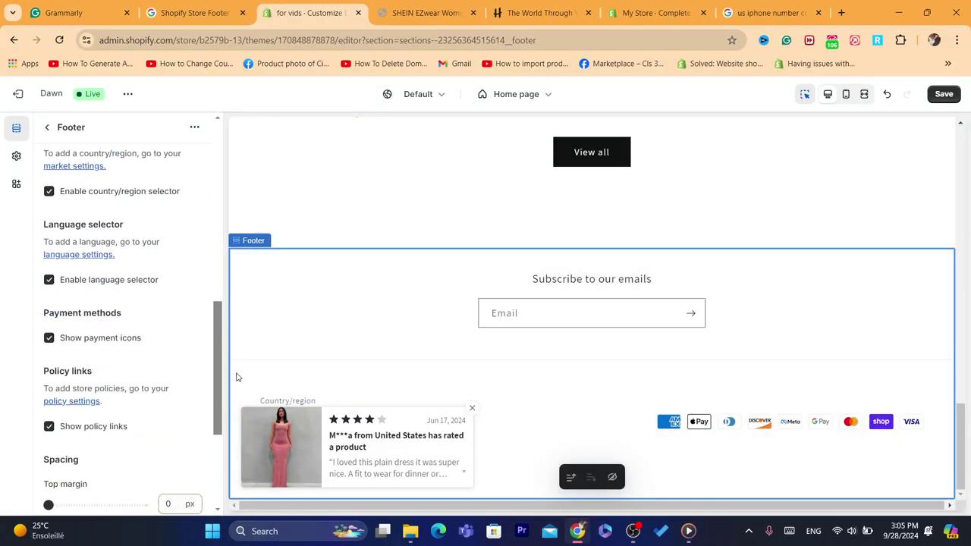
{"action": "left_click", "coordinate": [48, 192]}
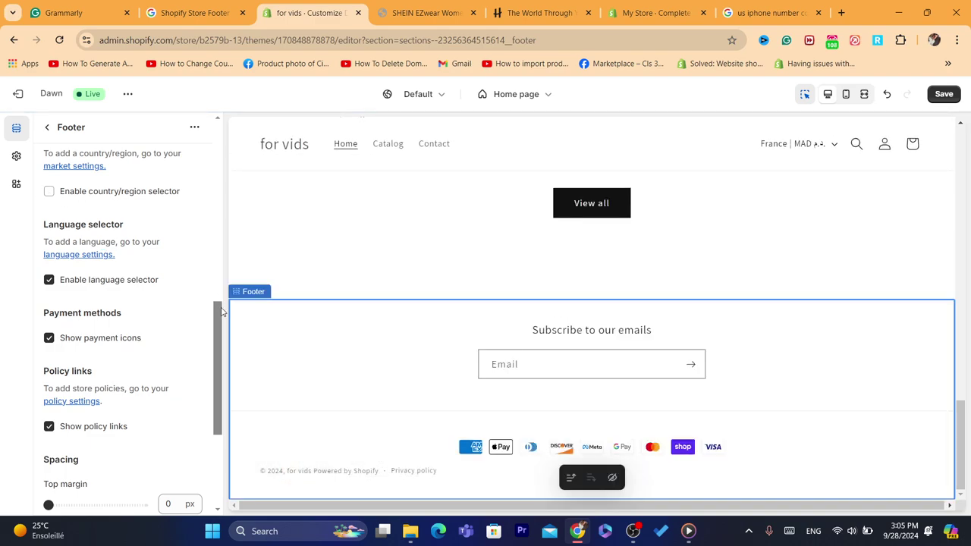
Step: Replace the footer's email signup heading "Subscribe to our emails" with "hhhhhh"
{"action": "left_click_drag", "start_coordinate": [217, 318], "coordinate": [223, 328]}
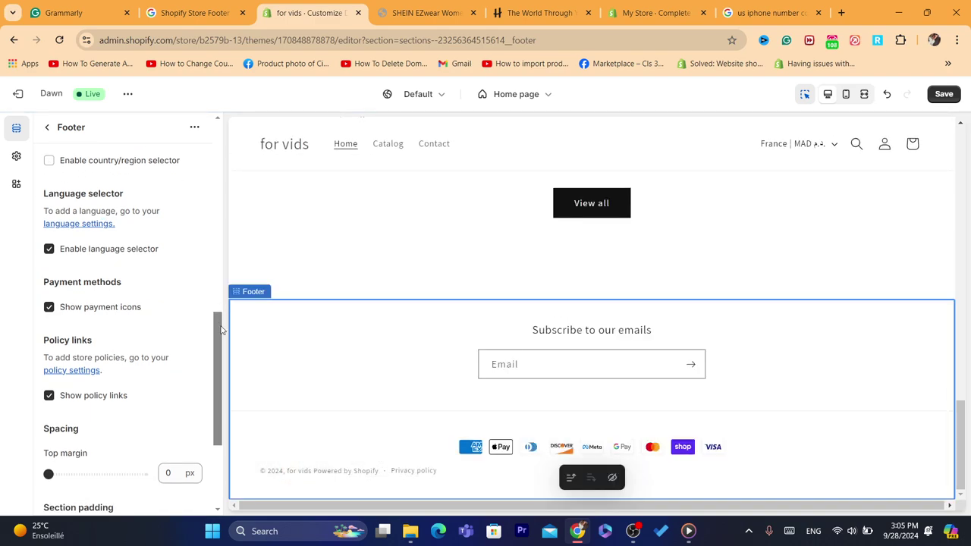
{"action": "triple_click", "coordinate": [594, 331]}
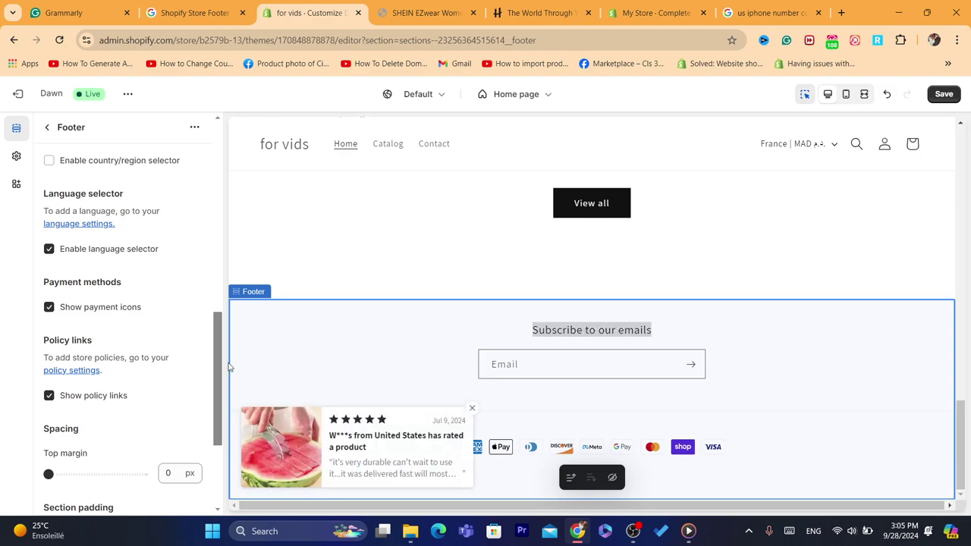
{"action": "left_click_drag", "start_coordinate": [213, 372], "coordinate": [217, 208]}
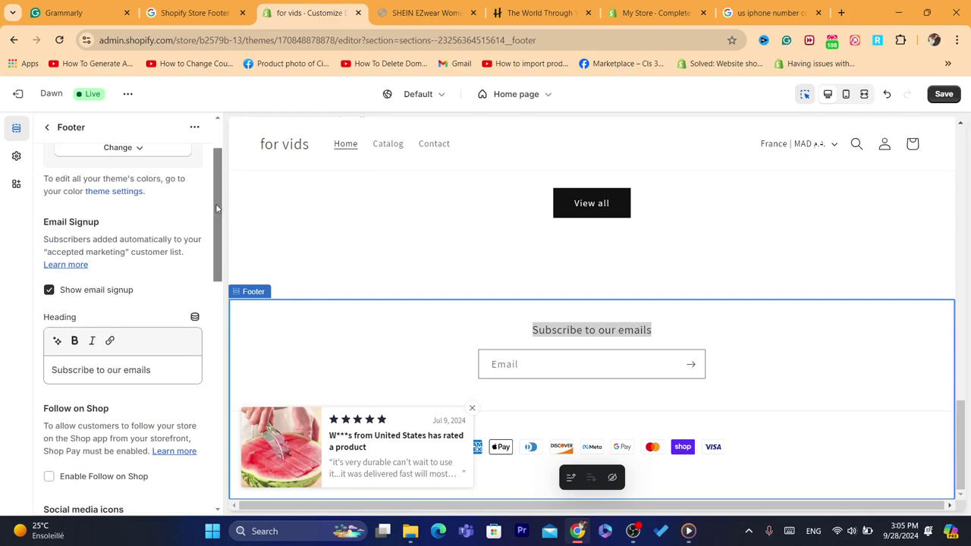
{"action": "triple_click", "coordinate": [92, 371]}
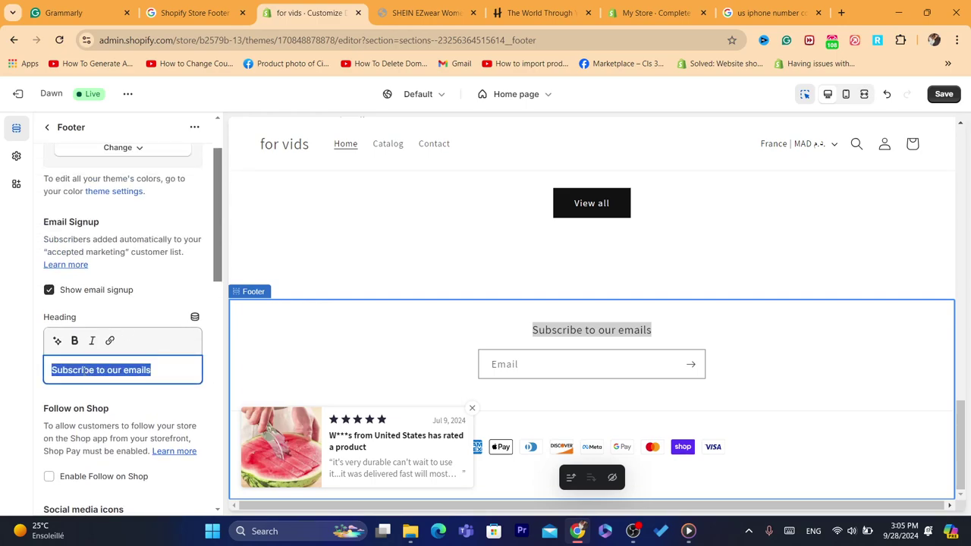
{"action": "type", "text": "and"}
{"action": "key", "text": "BackSpace"}
{"action": "key", "text": "BackSpace"}
{"action": "key", "text": "BackSpace"}
{"action": "type", "text": "hhhhhh"}
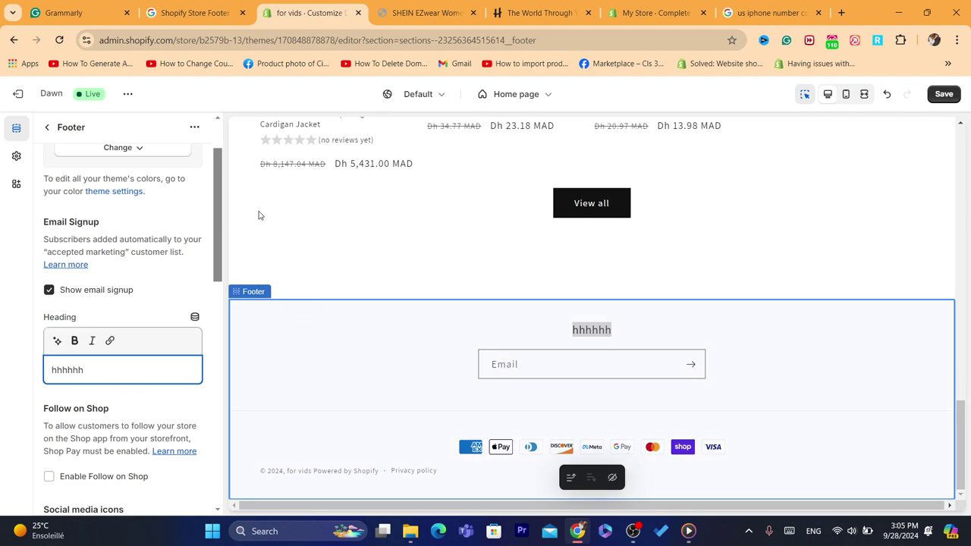
Step: Hide the footer's policy links and expand its Theme Settings to the social media link fields
{"action": "left_click_drag", "start_coordinate": [223, 221], "coordinate": [211, 424]}
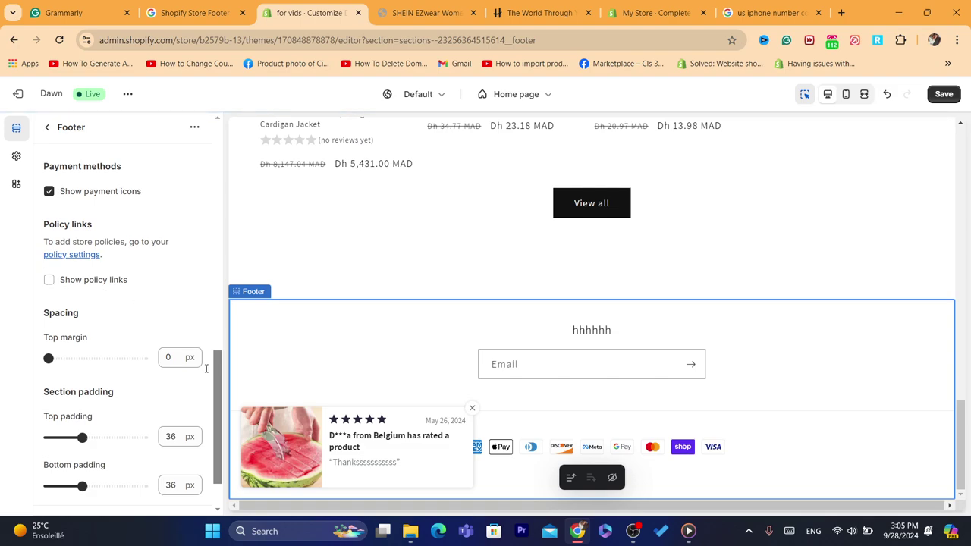
{"action": "left_click_drag", "start_coordinate": [214, 383], "coordinate": [225, 422]}
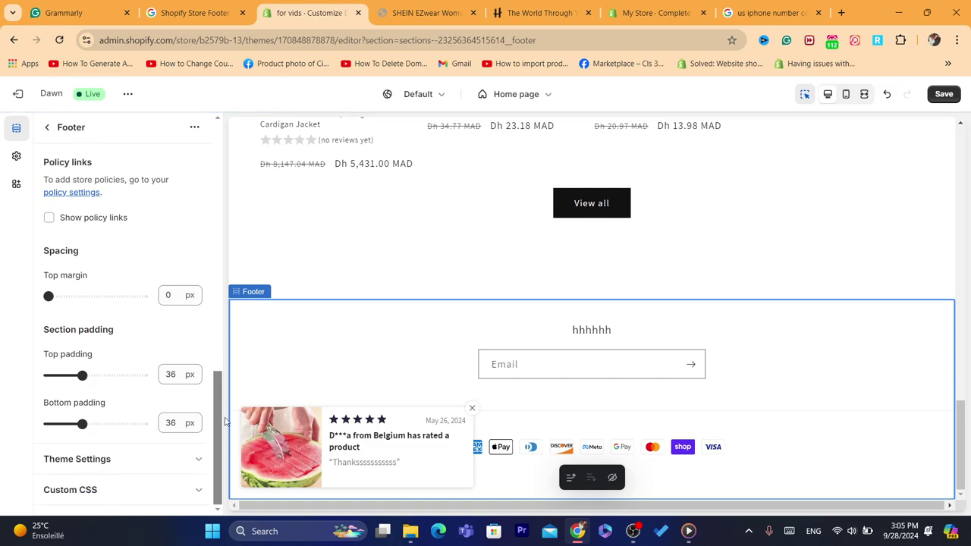
{"action": "left_click", "coordinate": [98, 458]}
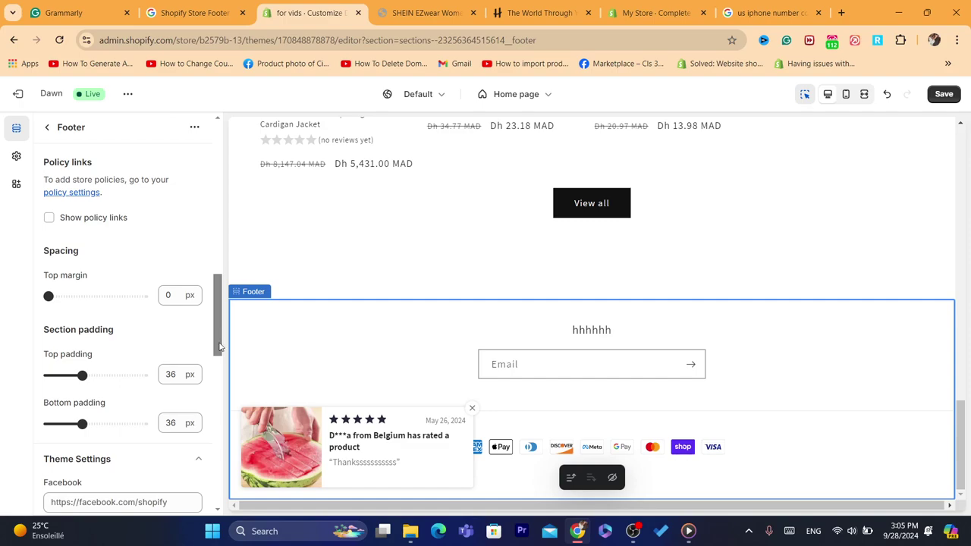
{"action": "left_click_drag", "start_coordinate": [219, 347], "coordinate": [230, 394]}
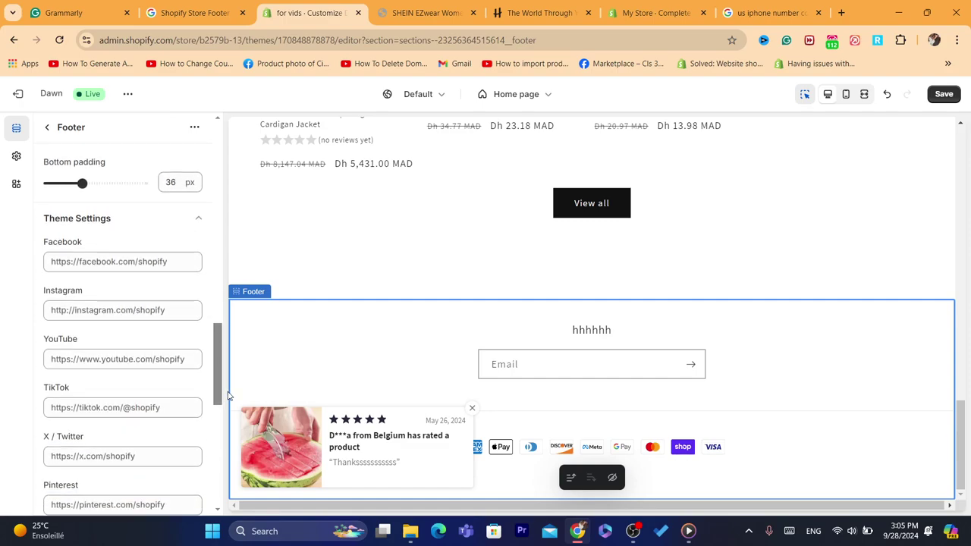
Step: Examine the Facebook, Instagram, YouTube and TikTok link fields in the footer's Theme Settings
{"action": "left_click", "coordinate": [76, 255]}
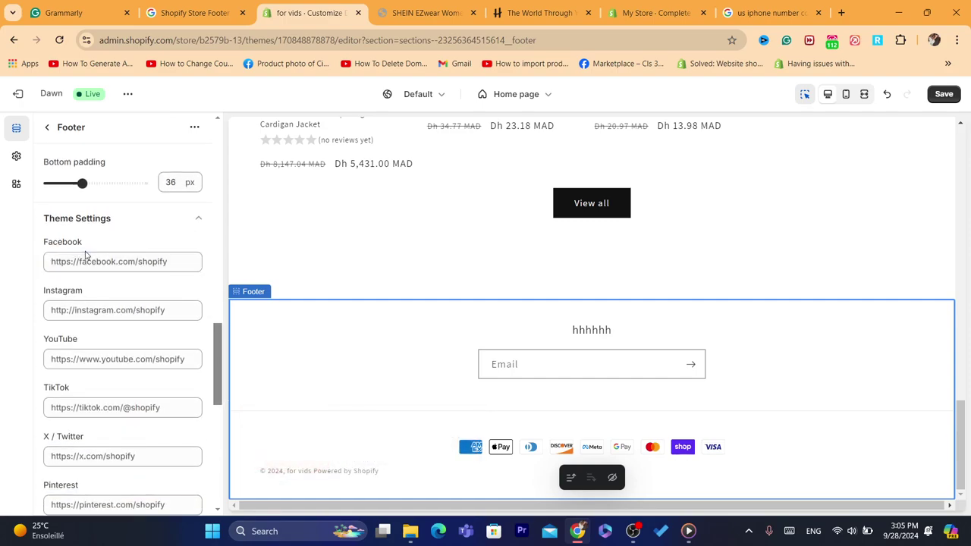
{"action": "left_click", "coordinate": [58, 255]}
{"action": "left_click", "coordinate": [91, 305]}
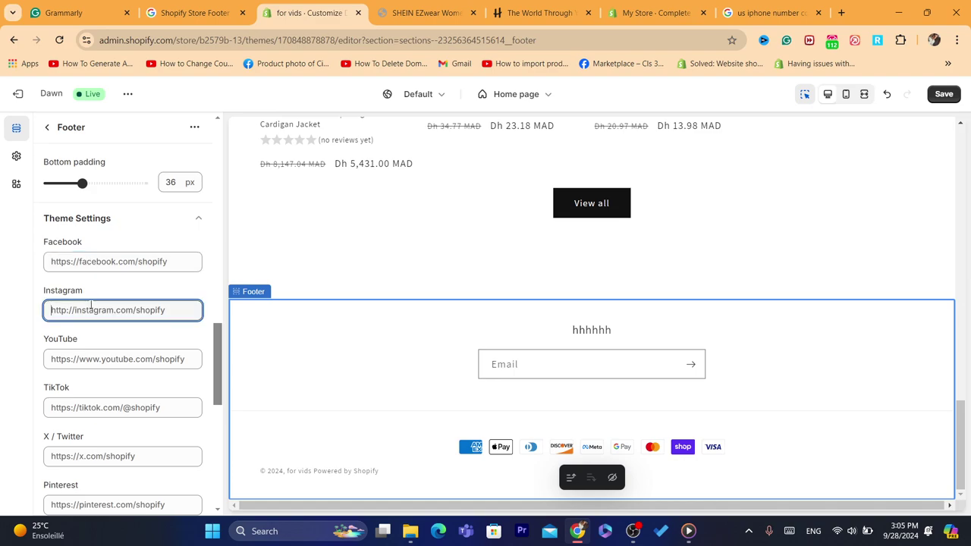
{"action": "left_click", "coordinate": [103, 361]}
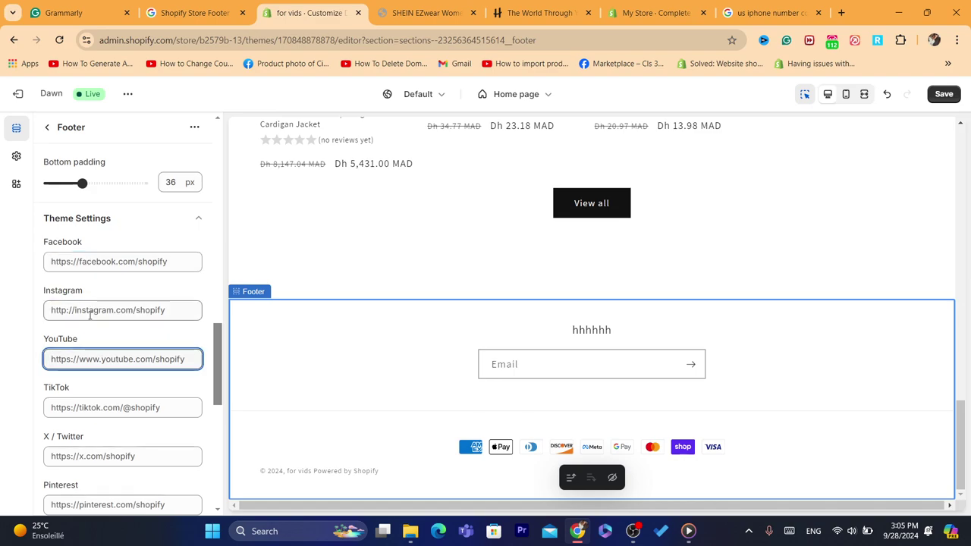
{"action": "key", "text": "Tab"}
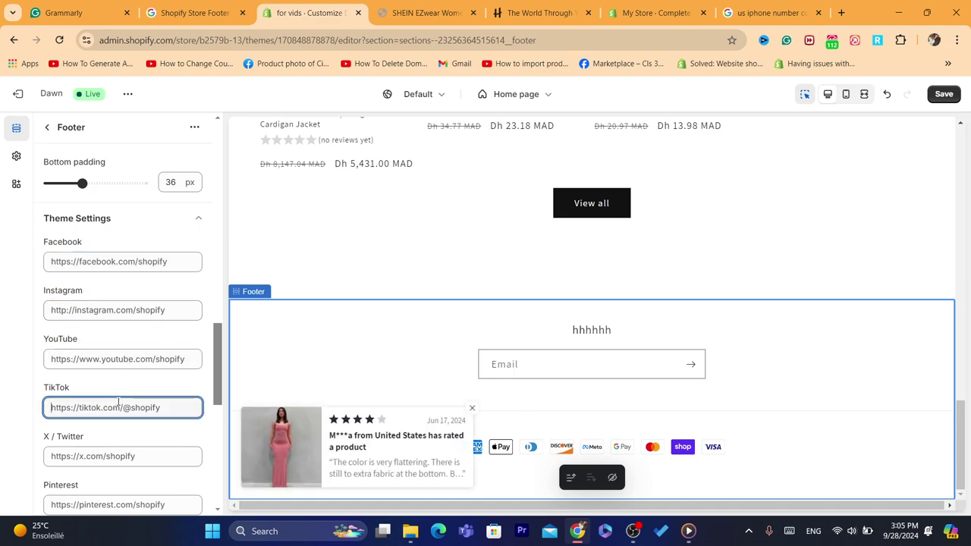
Step: Set the image in the footer's Theme Settings to the plush lamb WEBP file from the store's image library
{"action": "scroll", "coordinate": [114, 304], "scroll_direction": "down", "scroll_amount": 5}
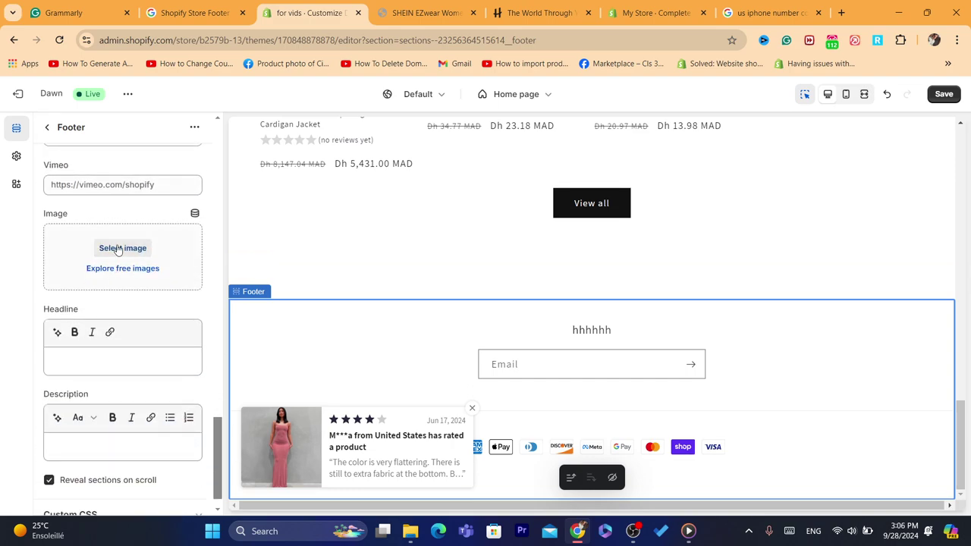
{"action": "left_click", "coordinate": [117, 255]}
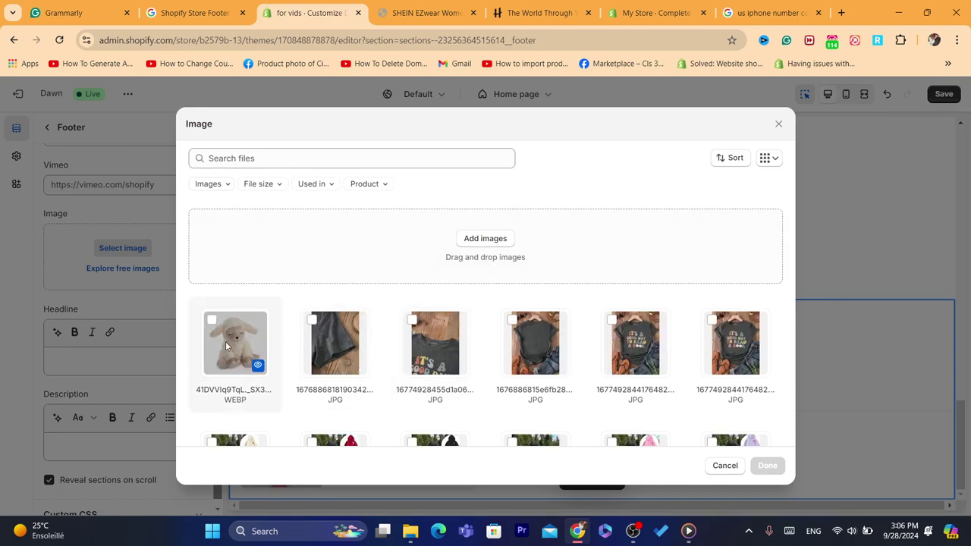
{"action": "left_click", "coordinate": [226, 346]}
{"action": "left_click", "coordinate": [766, 465]}
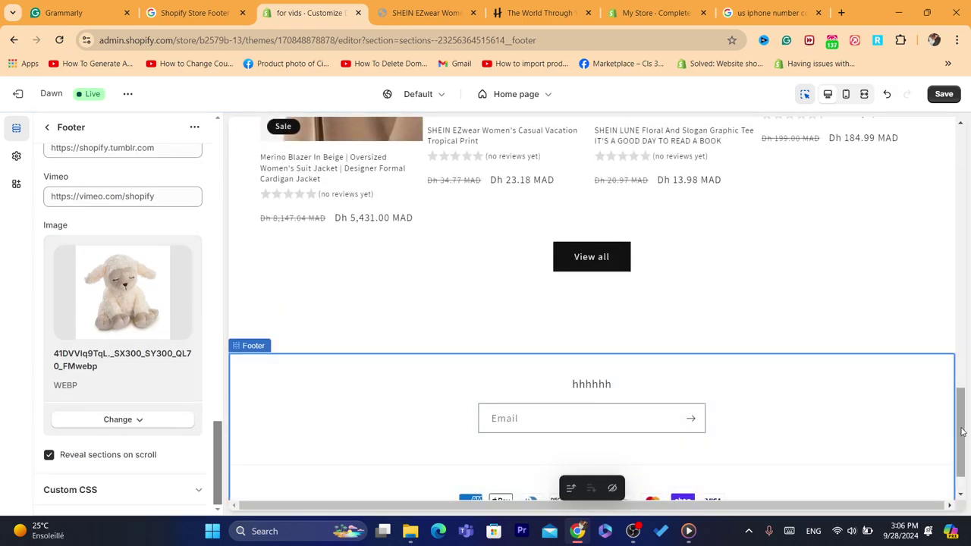
{"action": "scroll", "coordinate": [962, 431], "scroll_direction": "down", "scroll_amount": 2}
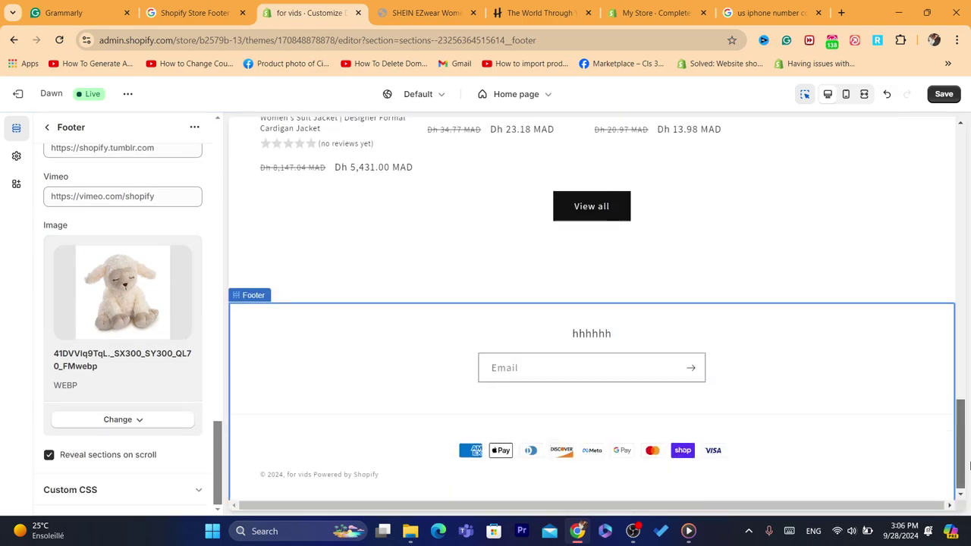
Step: Select the Featured collection section and try Bottom right for its Position on cards before setting it to Top left
{"action": "left_click", "coordinate": [594, 213]}
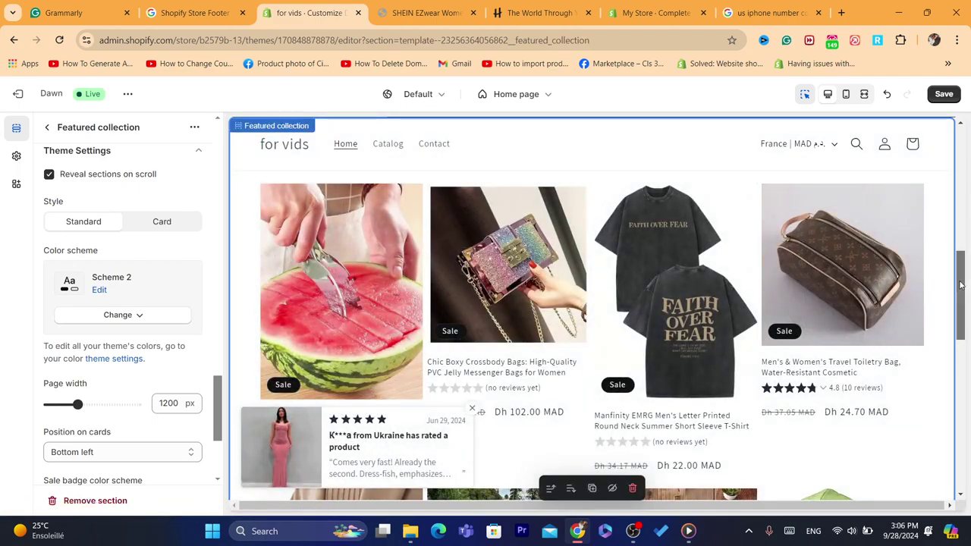
{"action": "scroll", "coordinate": [960, 285], "scroll_direction": "down", "scroll_amount": 5}
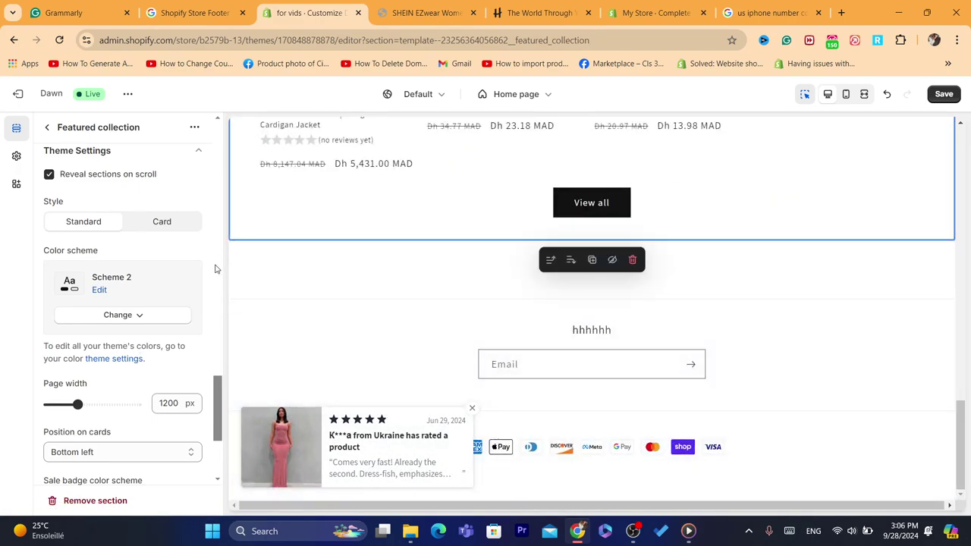
{"action": "left_click_drag", "start_coordinate": [214, 427], "coordinate": [234, 481]}
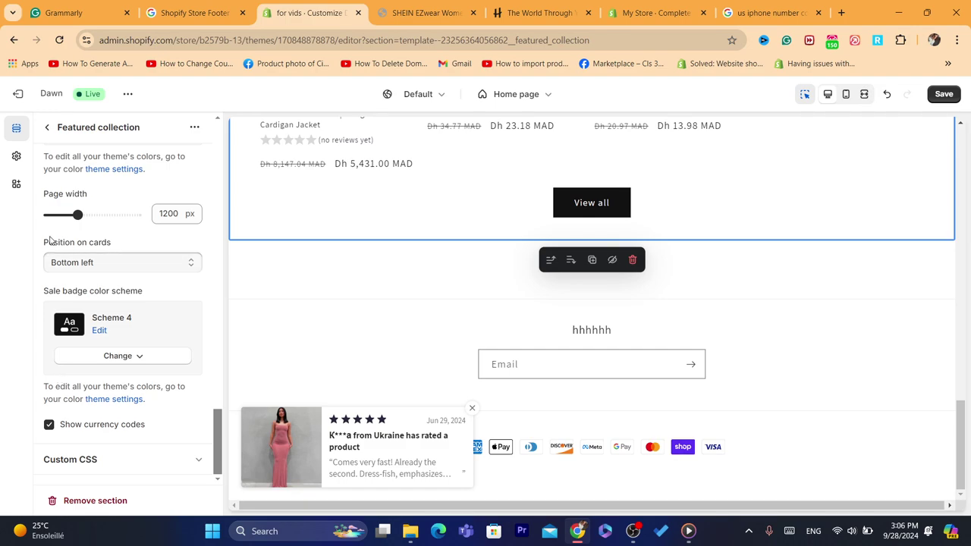
{"action": "left_click_drag", "start_coordinate": [49, 241], "coordinate": [133, 241]}
{"action": "left_click", "coordinate": [69, 262]}
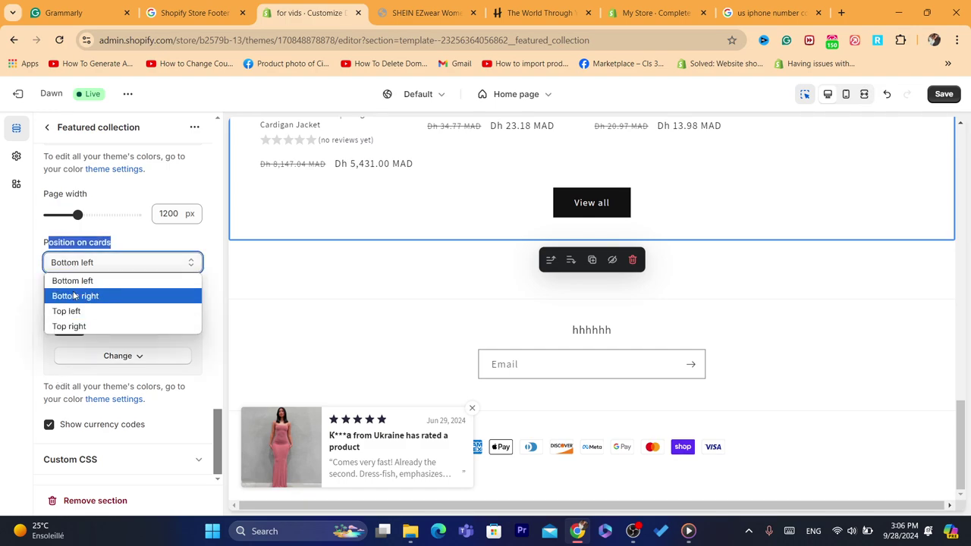
{"action": "left_click", "coordinate": [76, 295]}
{"action": "left_click", "coordinate": [129, 264]}
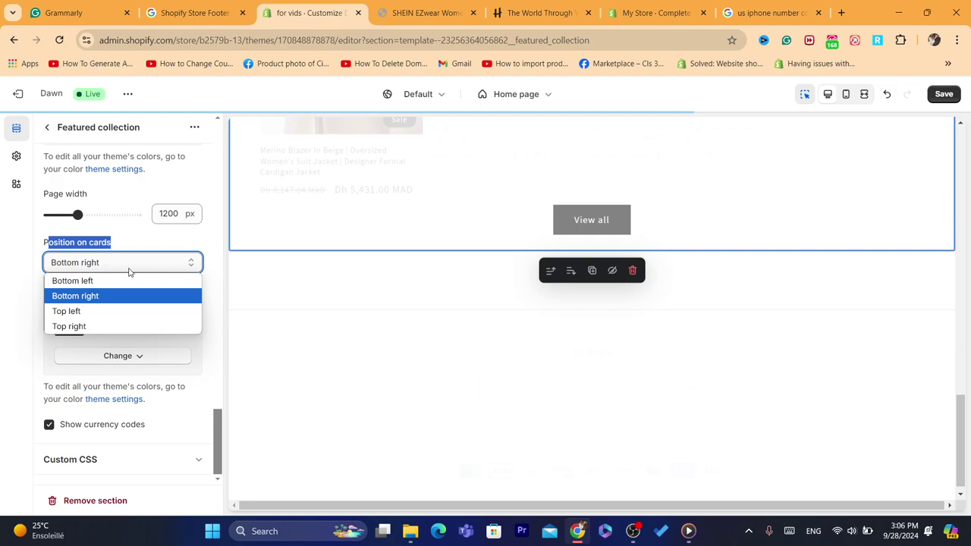
{"action": "left_click", "coordinate": [85, 311]}
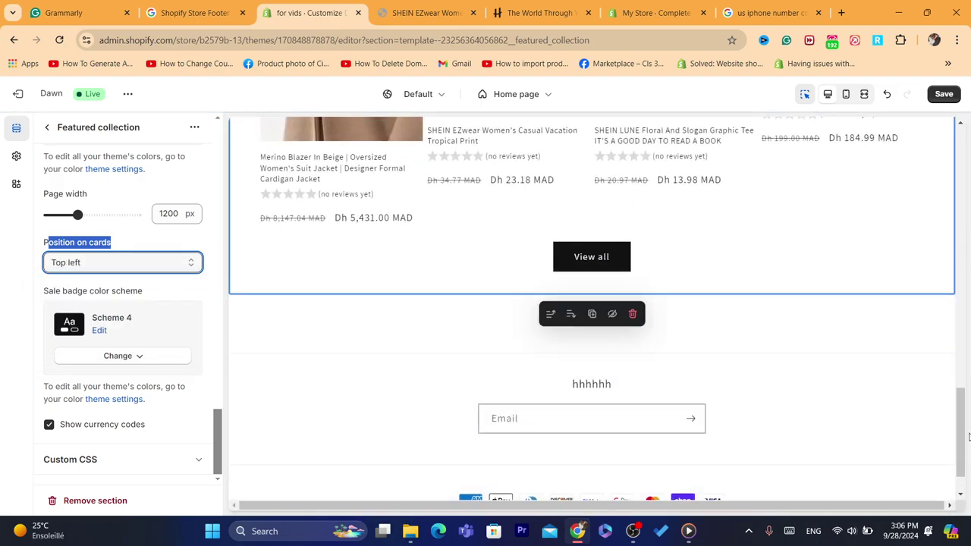
{"action": "scroll", "coordinate": [964, 485], "scroll_direction": "down", "scroll_amount": 1}
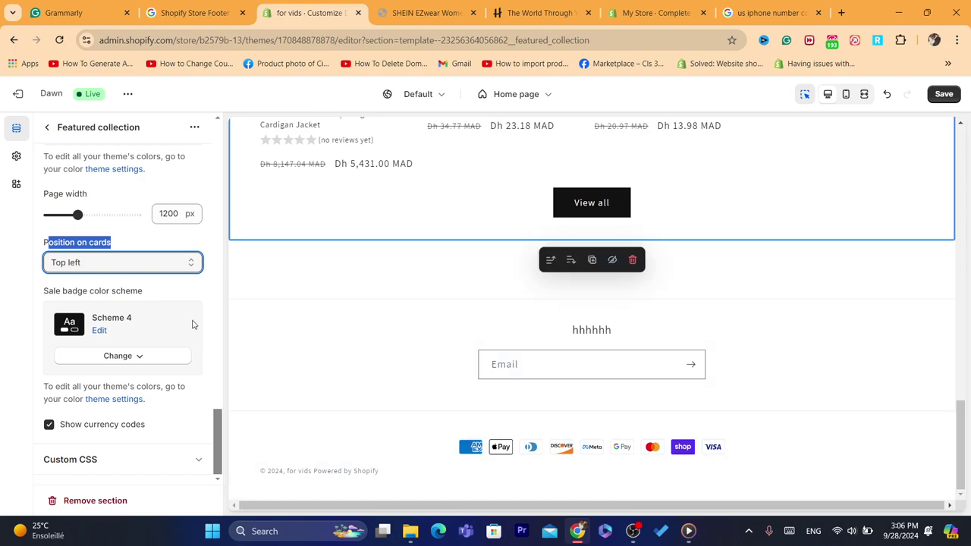
Step: Remove the Featured collection section from the home page and add an Email signup section to the footer group
{"action": "left_click", "coordinate": [88, 502]}
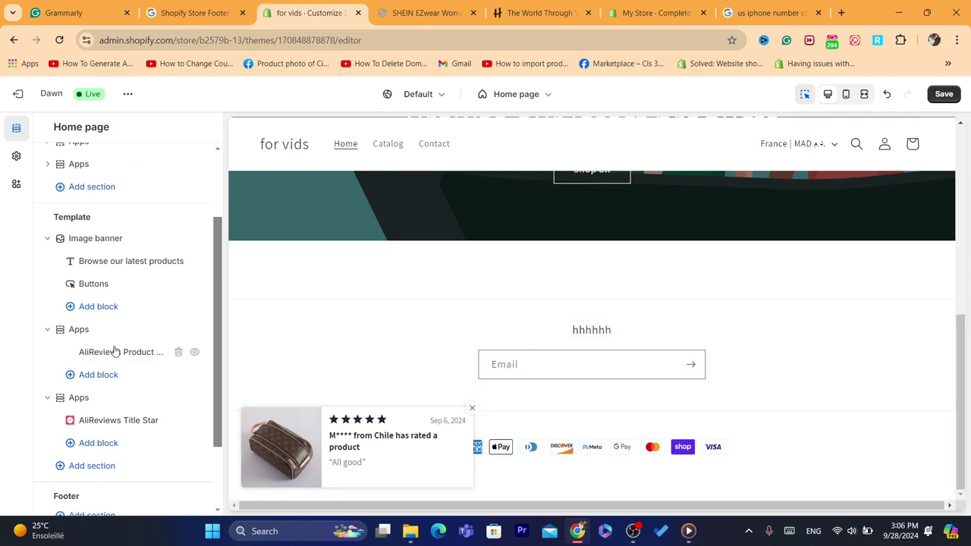
{"action": "scroll", "coordinate": [224, 417], "scroll_direction": "down", "scroll_amount": 3}
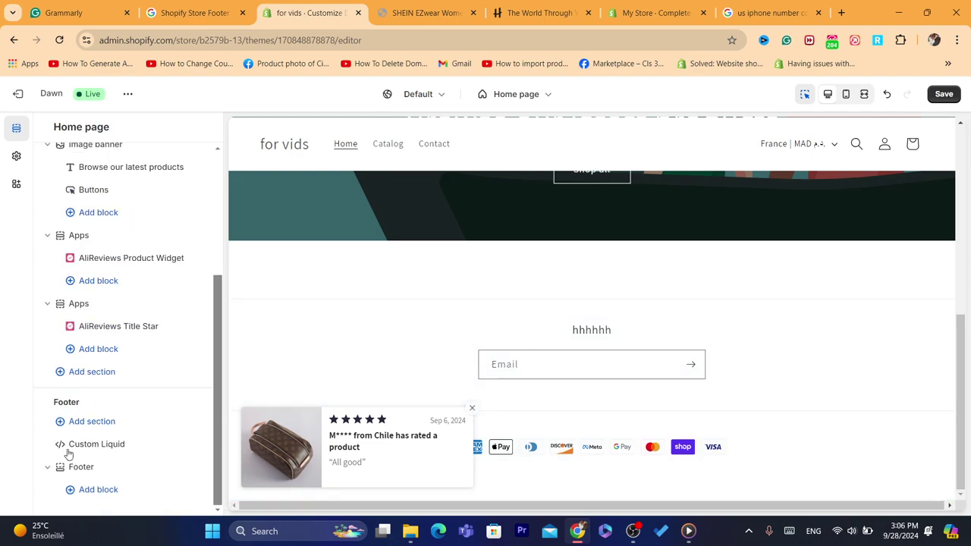
{"action": "left_click", "coordinate": [75, 422]}
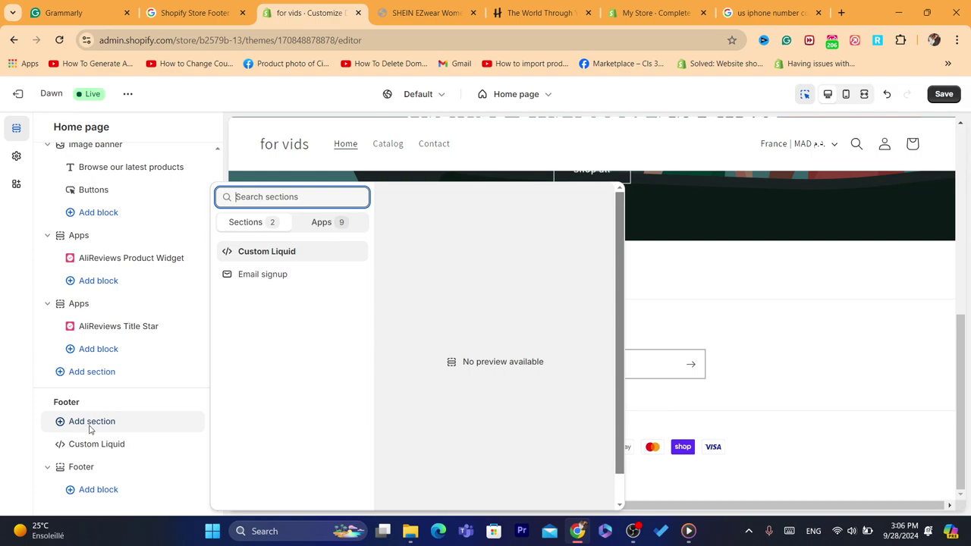
{"action": "left_click", "coordinate": [270, 282]}
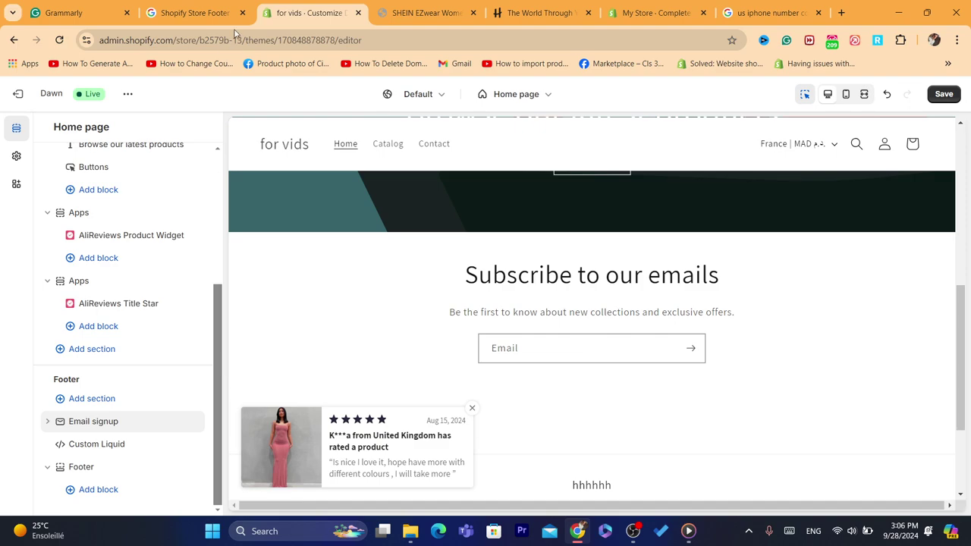
{"action": "left_click", "coordinate": [455, 40]}
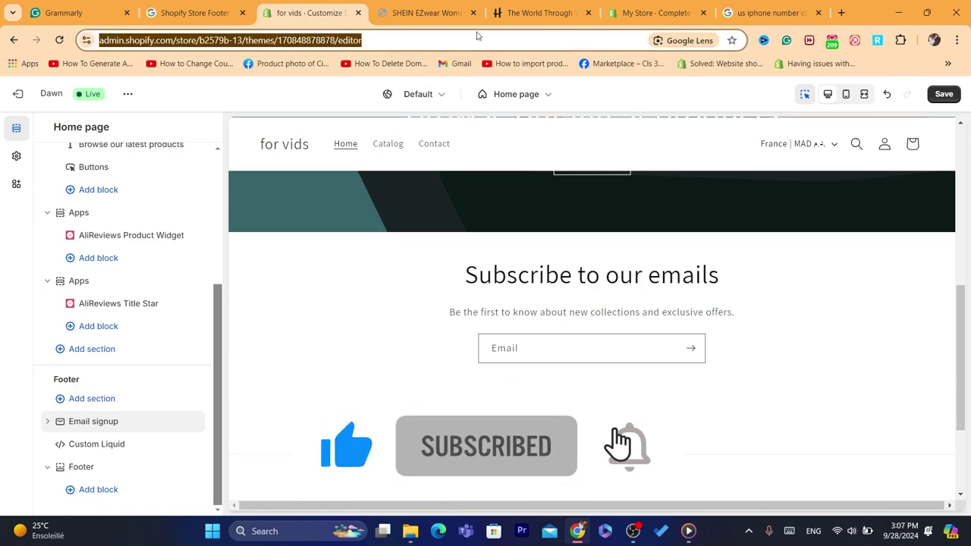